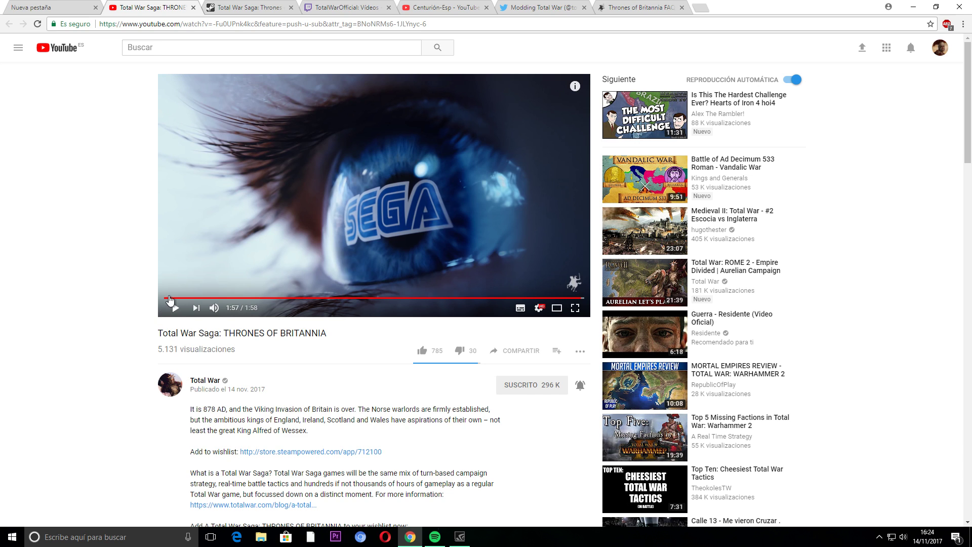
mouse_move(242, 298)
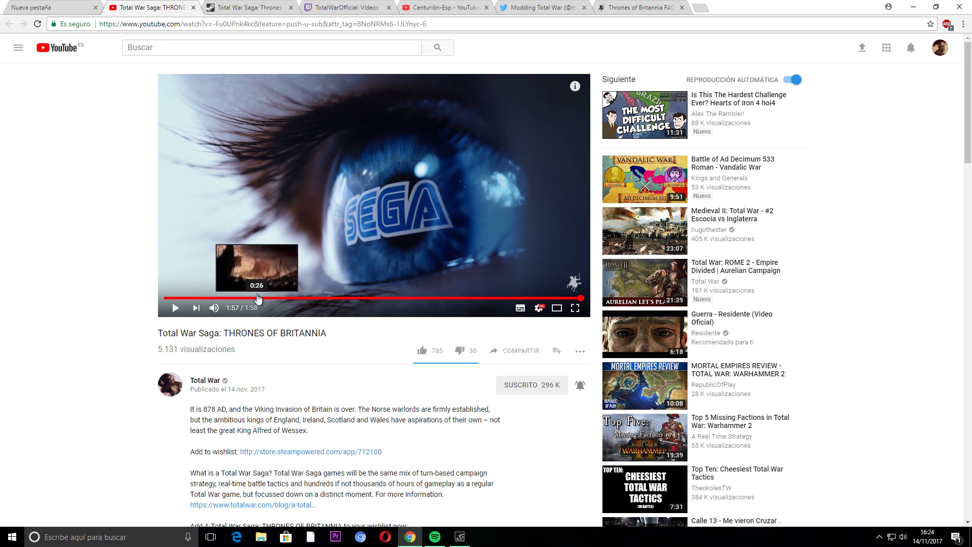
Rewind the trailer to about 0:26 and pause it at 0:31 on the sword-clash frame.
click(257, 299)
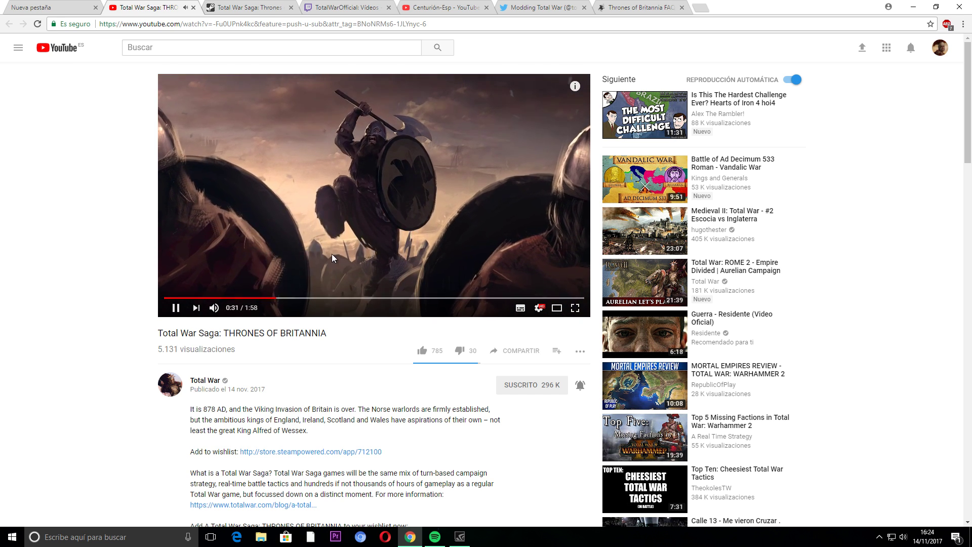
click(331, 254)
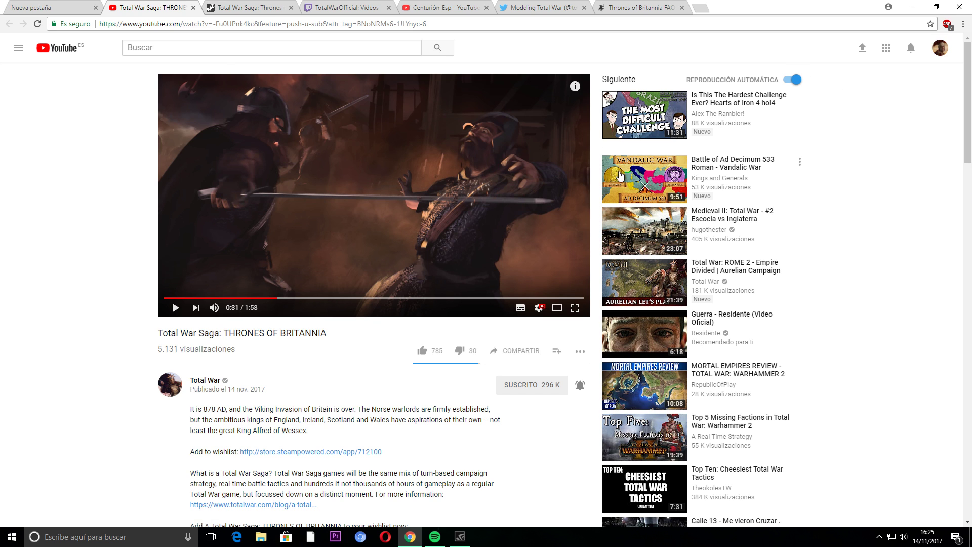
Switch to the Thrones of Britannia FAQ and highlight '878AD' in the Campaign Pack answer.
click(633, 7)
scroll(440, 310, down, 2)
scroll(440, 310, down, 3)
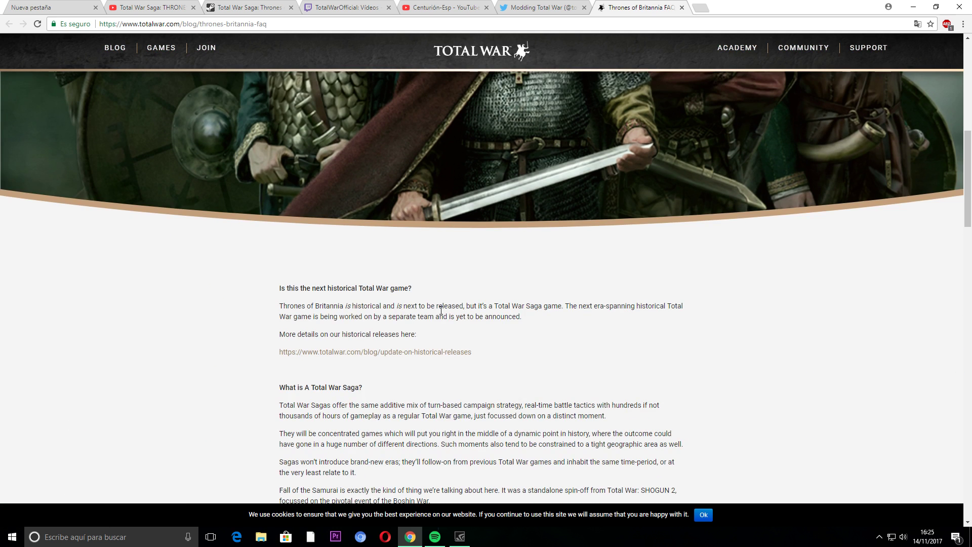
scroll(440, 309, up, 3)
scroll(545, 298, down, 4)
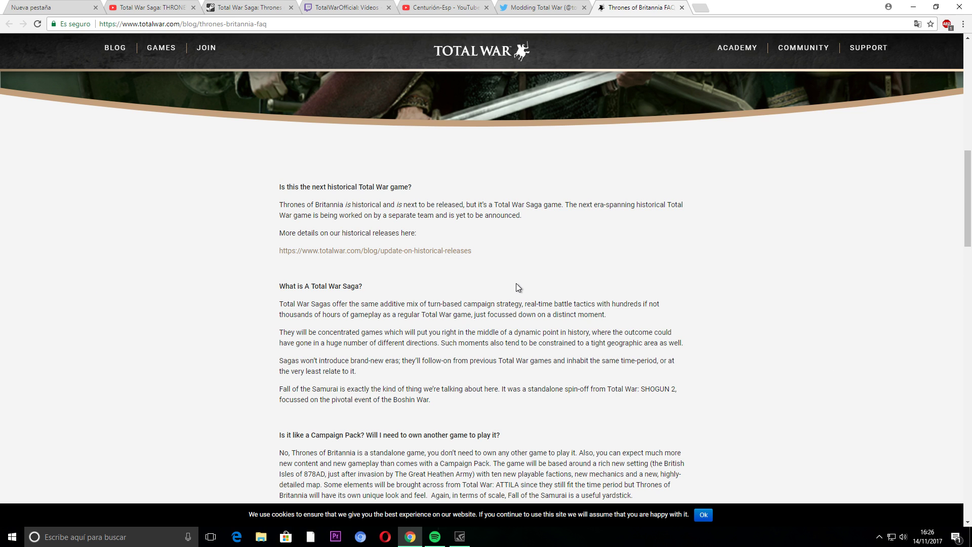
scroll(467, 291, down, 2)
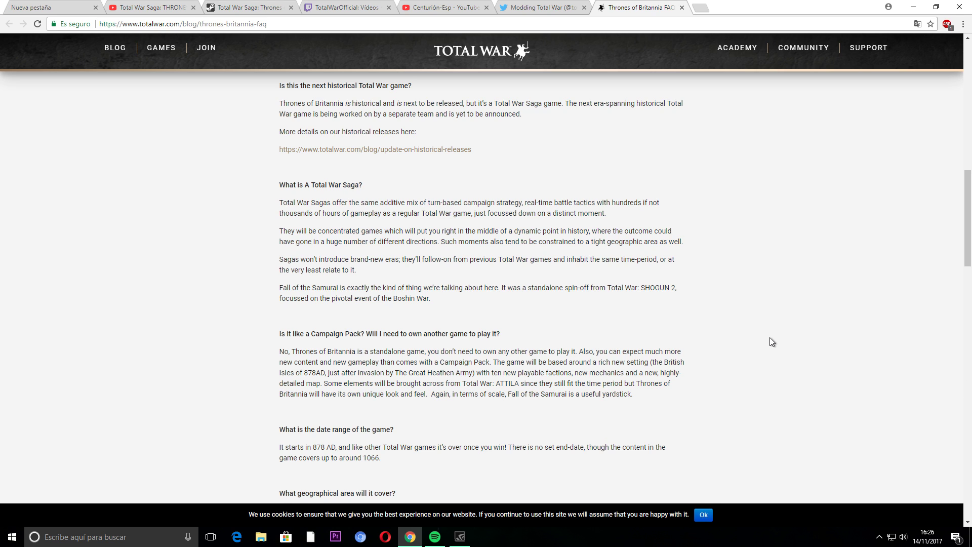
scroll(769, 341, down, 1)
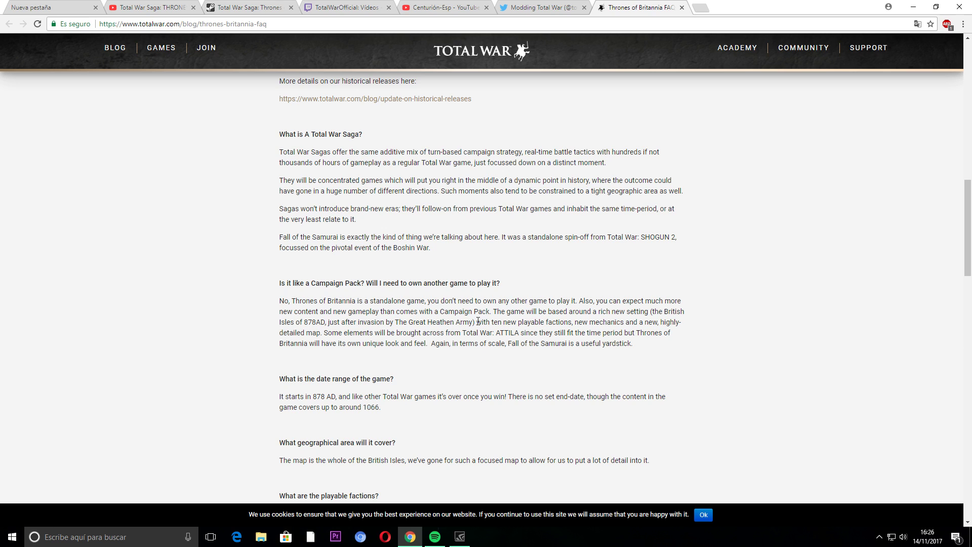
drag(304, 321, 339, 322)
Clear the 878AD selection, then highlight and clear the Total War: ATTILA mention.
click(381, 320)
drag(507, 333, 411, 333)
mouse_move(530, 333)
mouse_down()
mouse_move(479, 333)
mouse_move(634, 344)
mouse_up()
drag(495, 333, 541, 333)
click(734, 349)
Highlight the scale phrase and the 878 AD start date in the date-range answer.
drag(488, 342, 538, 343)
click(747, 348)
scroll(439, 348, down, 1)
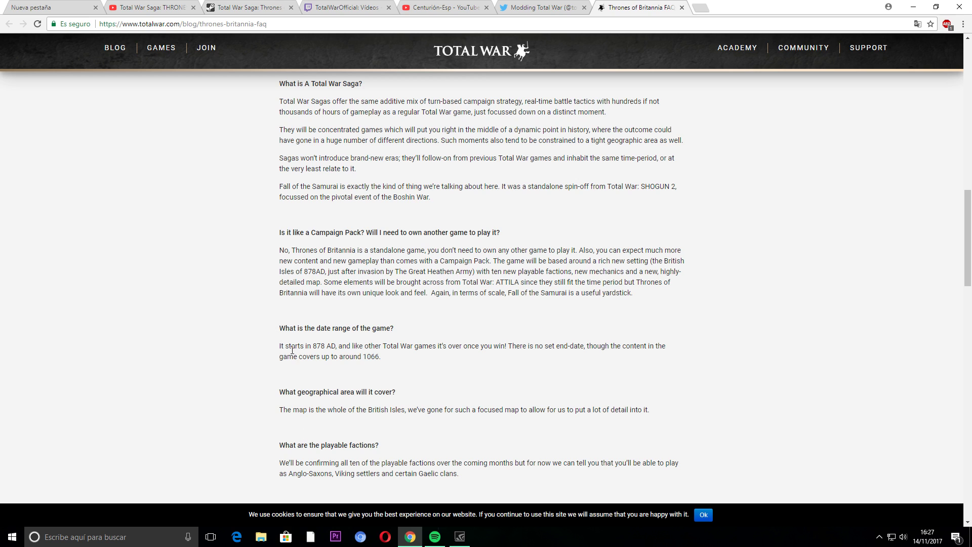
drag(325, 346, 351, 347)
click(430, 397)
scroll(906, 335, down, 1)
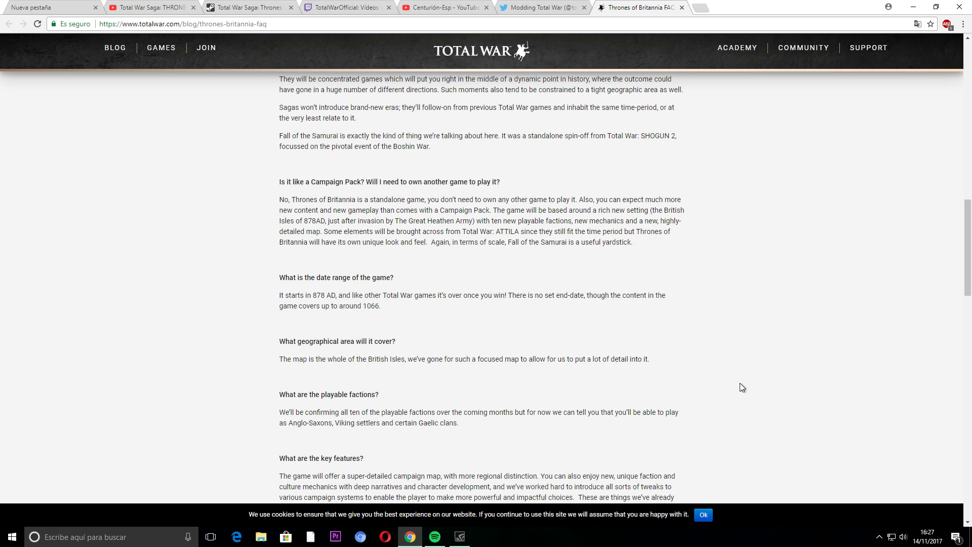
scroll(441, 415, down, 1)
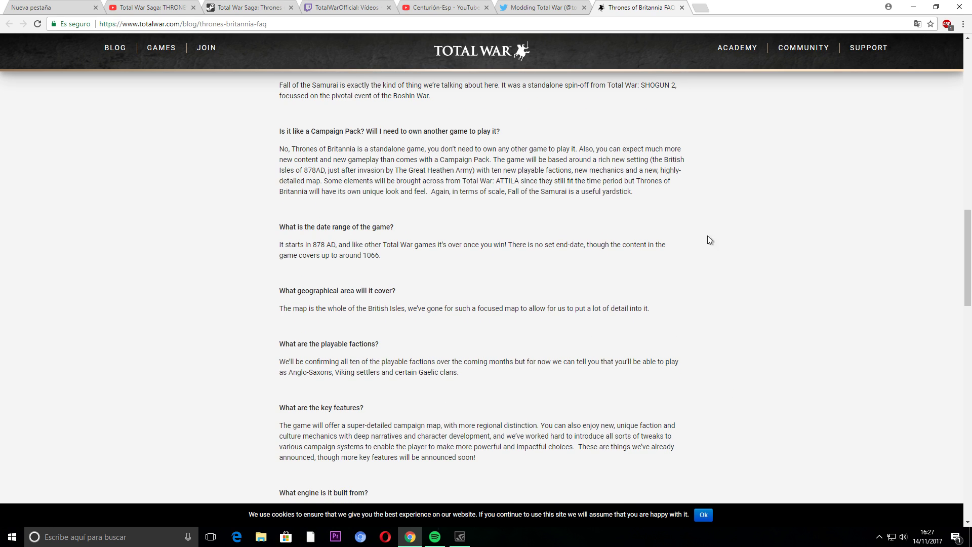
scroll(552, 372, down, 1)
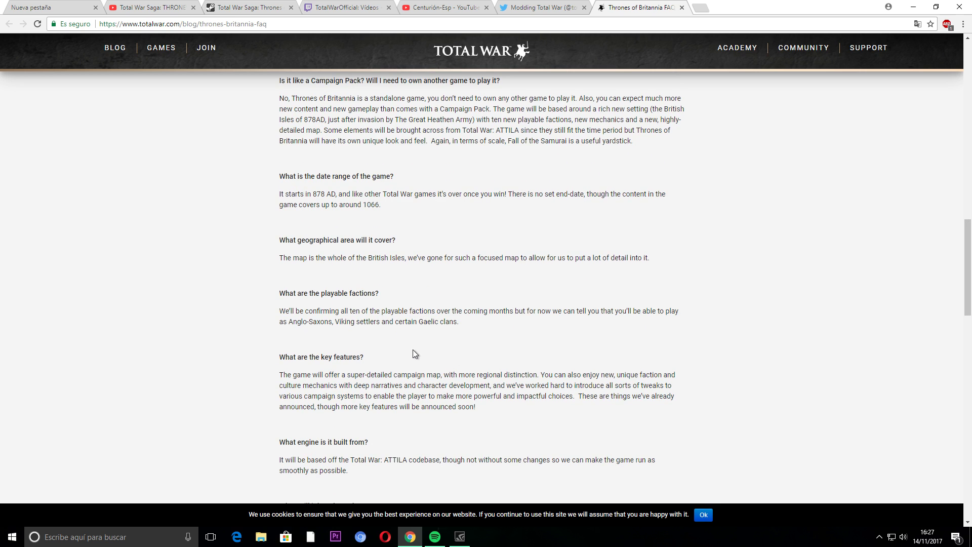
Highlight the Anglo-Saxons and Viking settlers entries among the playable factions.
drag(291, 332, 345, 334)
click(368, 338)
drag(338, 318, 407, 322)
click(480, 315)
scroll(491, 351, down, 2)
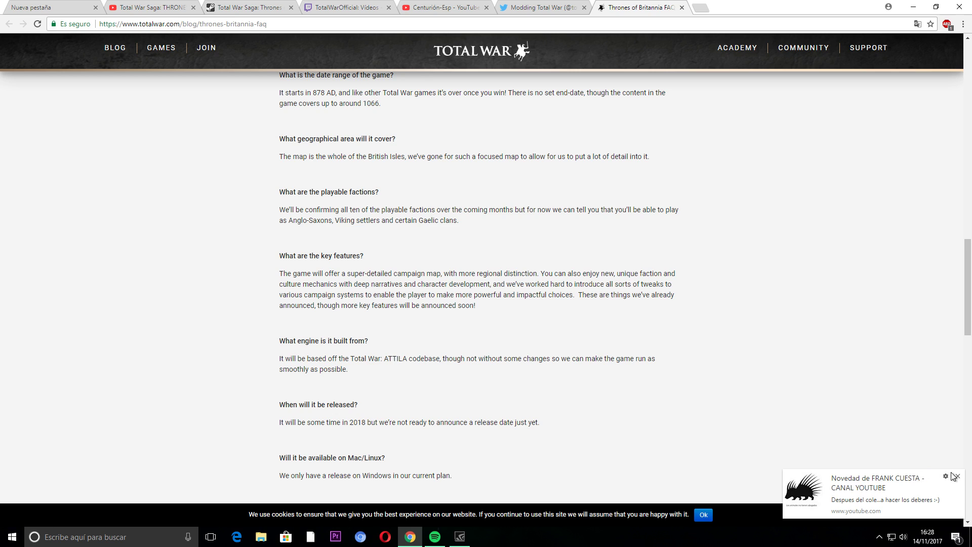
Dismiss the video notification, highlight the engine and ATTILA answers, and clear the release-date highlight.
click(958, 477)
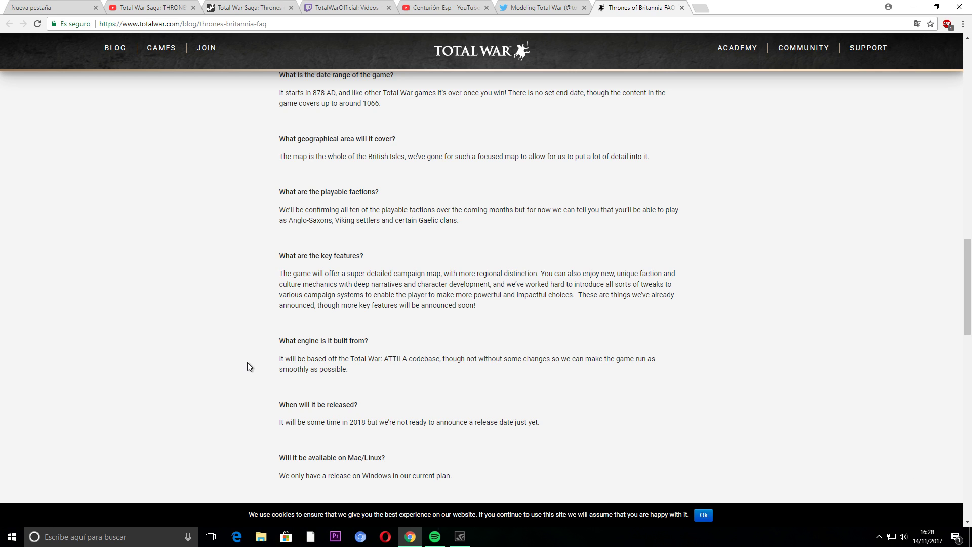
drag(344, 358, 452, 367)
click(458, 373)
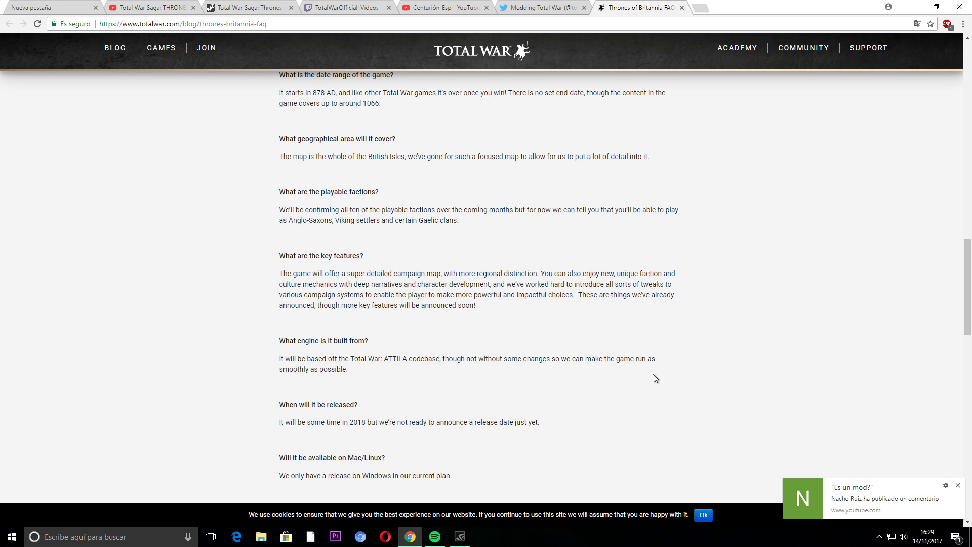
scroll(653, 374, down, 1)
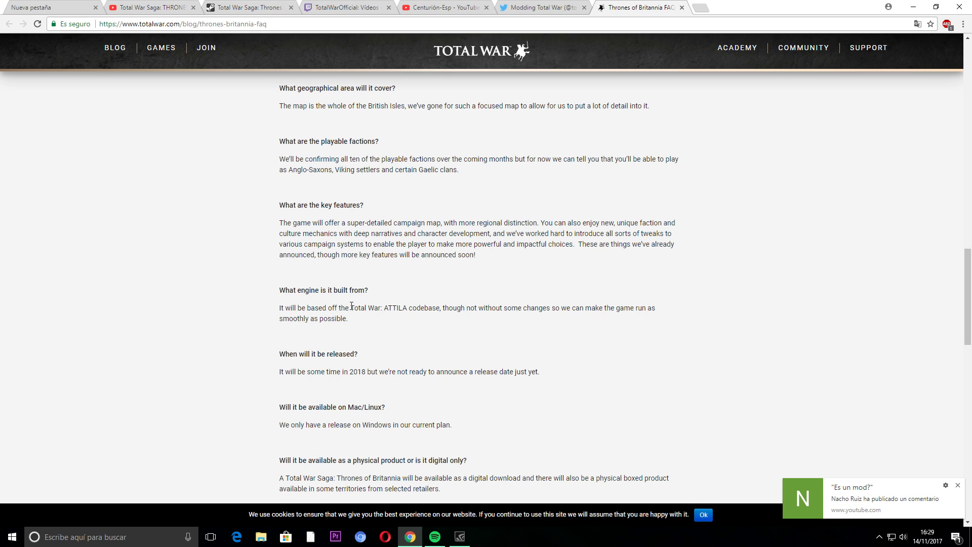
drag(351, 306, 441, 308)
click(595, 318)
scroll(340, 399, down, 1)
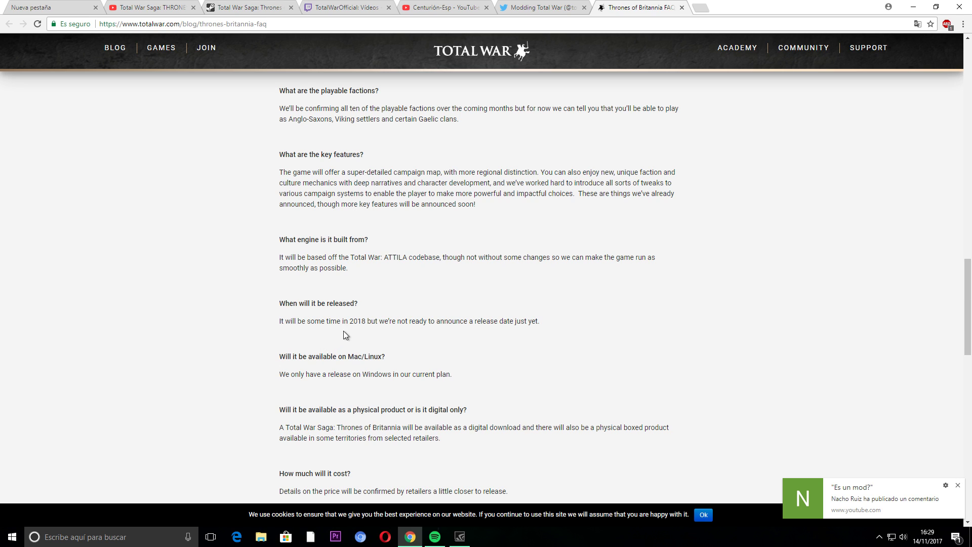
drag(357, 320, 525, 321)
click(578, 331)
scroll(359, 382, down, 2)
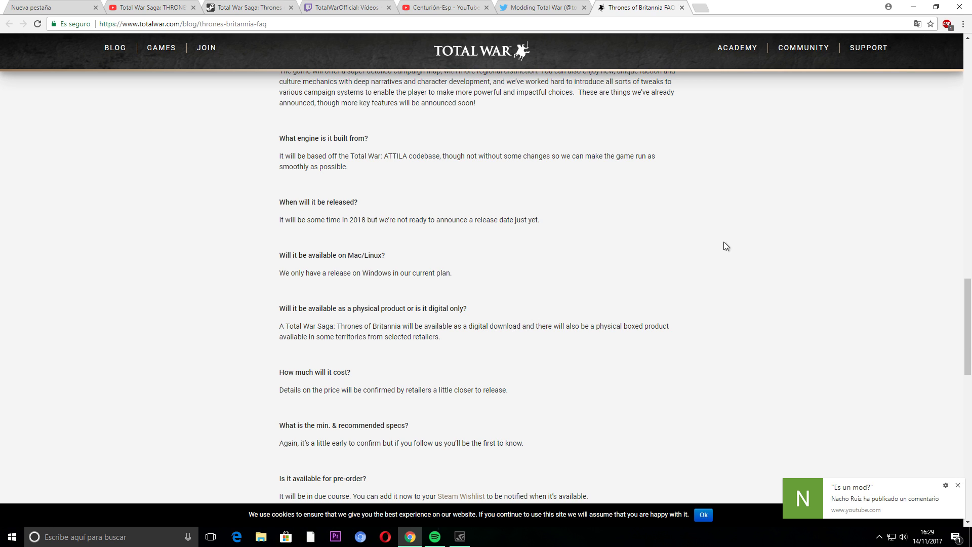
scroll(551, 360, down, 1)
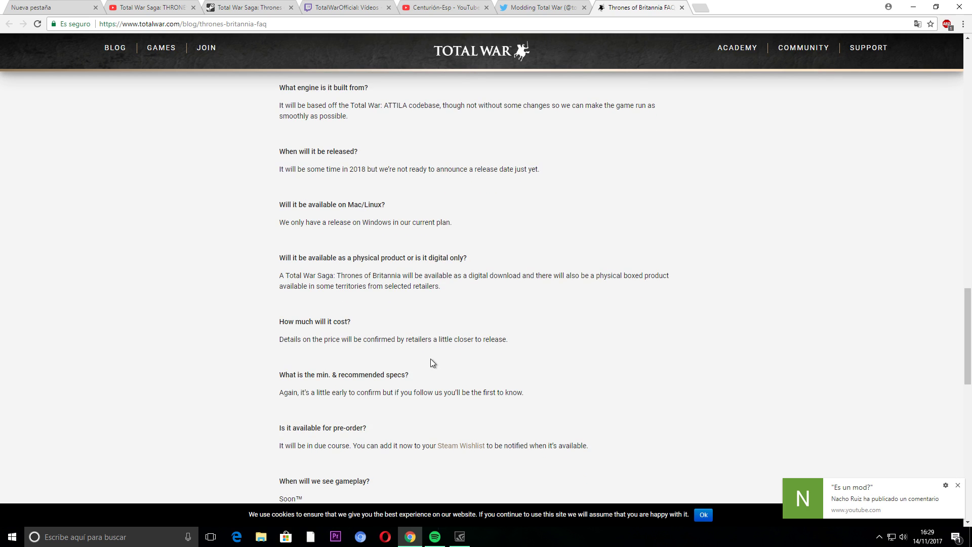
scroll(431, 363, down, 1)
scroll(431, 363, down, 6)
scroll(520, 346, up, 6)
scroll(519, 346, up, 4)
scroll(519, 346, up, 4)
scroll(519, 346, up, 5)
scroll(520, 346, up, 5)
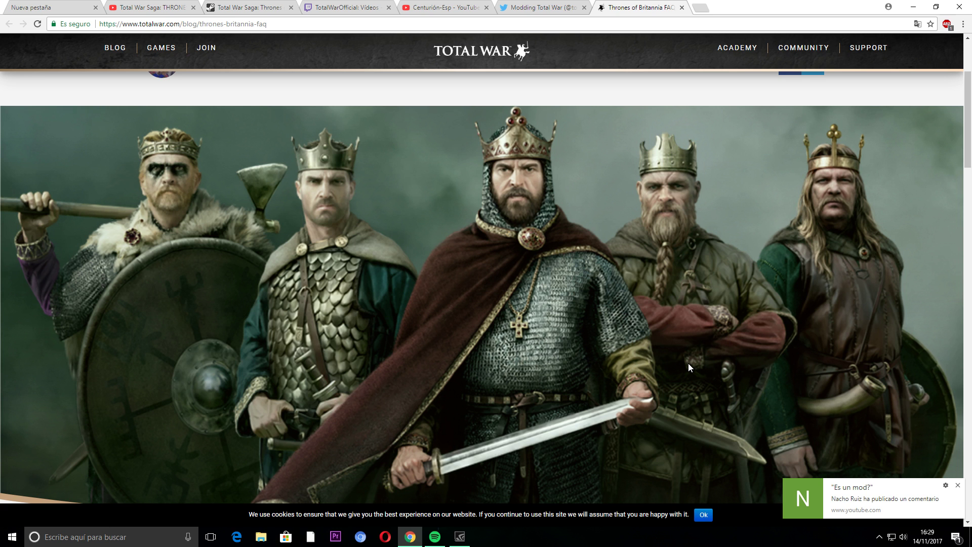
scroll(433, 432, down, 3)
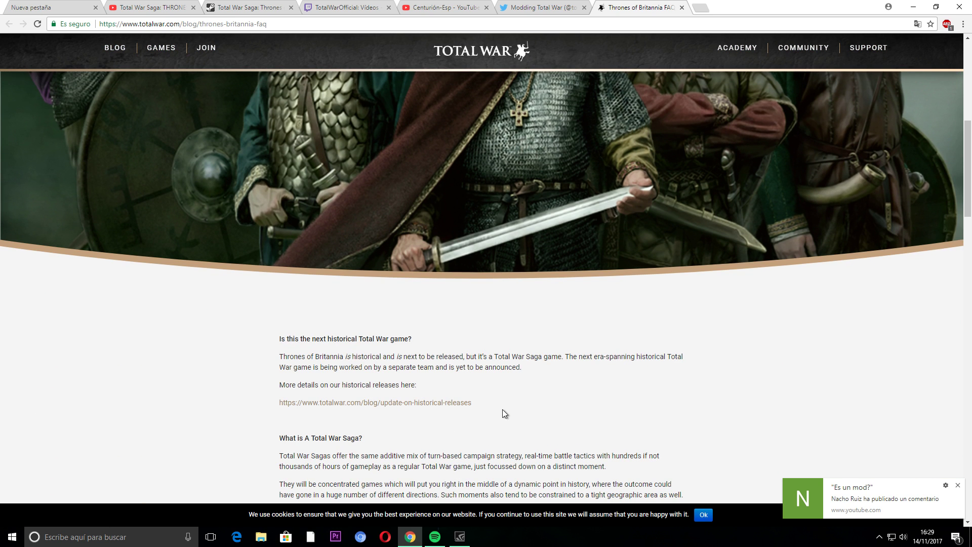
scroll(502, 413, down, 2)
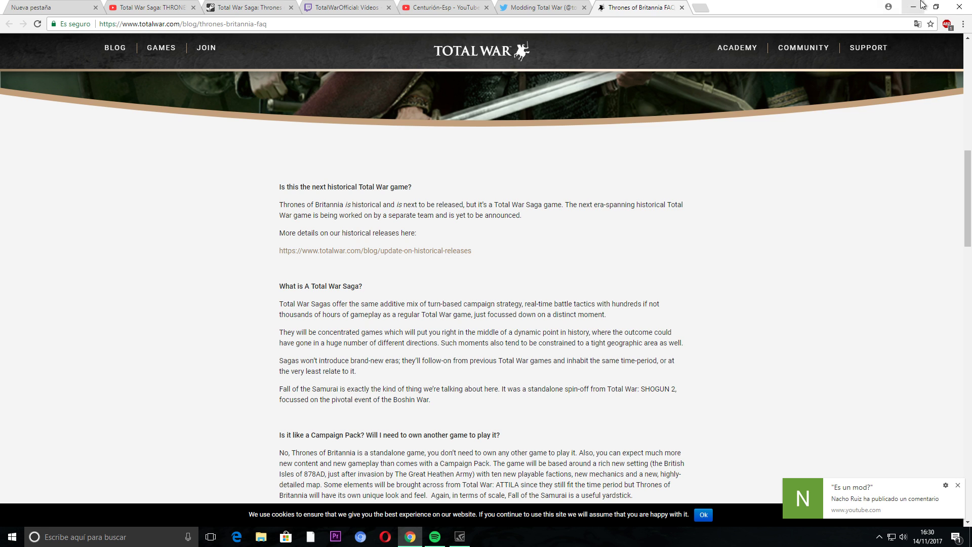
click(700, 8)
text(c)
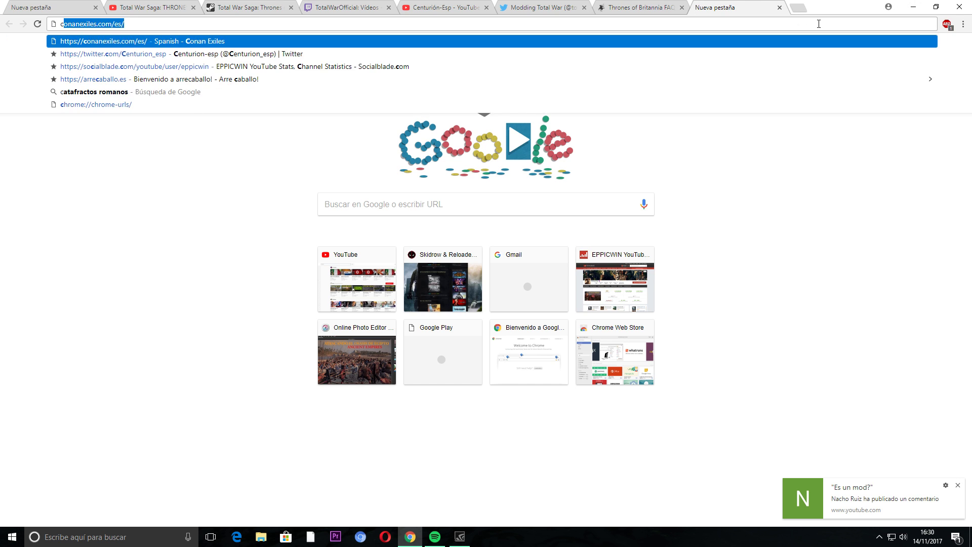
text(arlomagno)
key(Return)
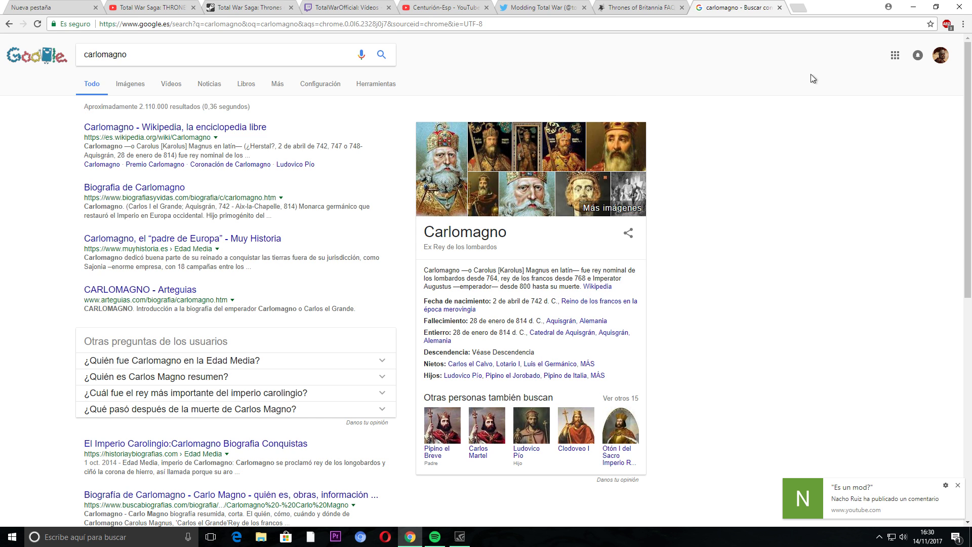
click(779, 8)
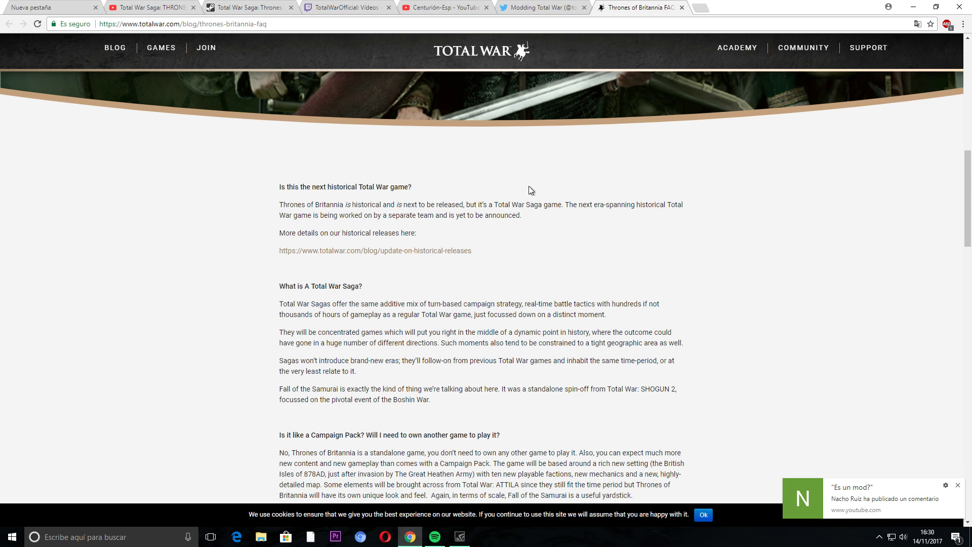
scroll(404, 395, up, 5)
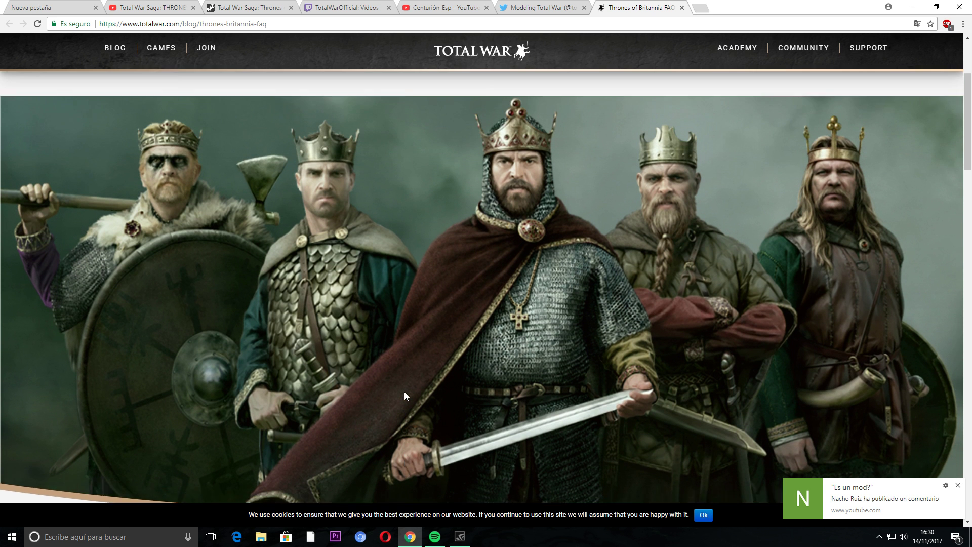
scroll(404, 395, up, 1)
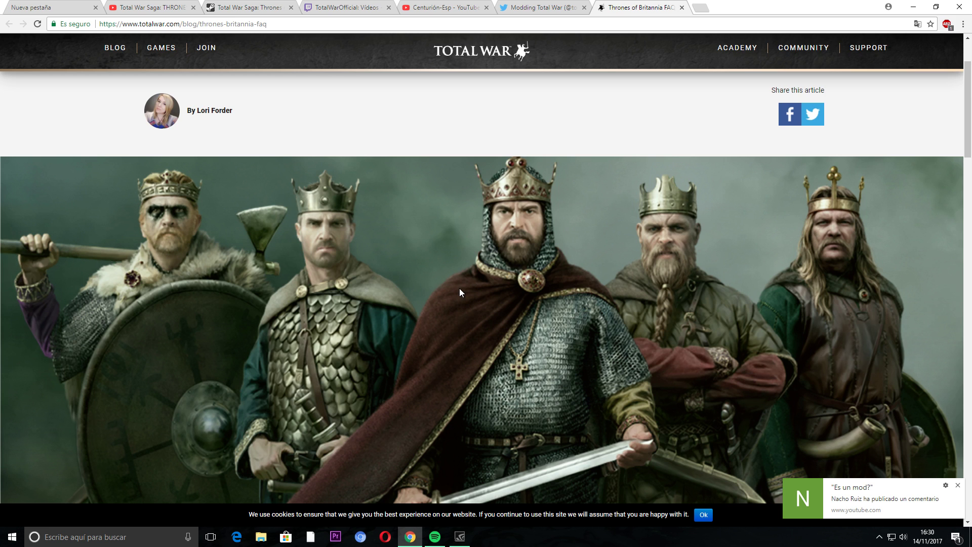
scroll(460, 288, down, 2)
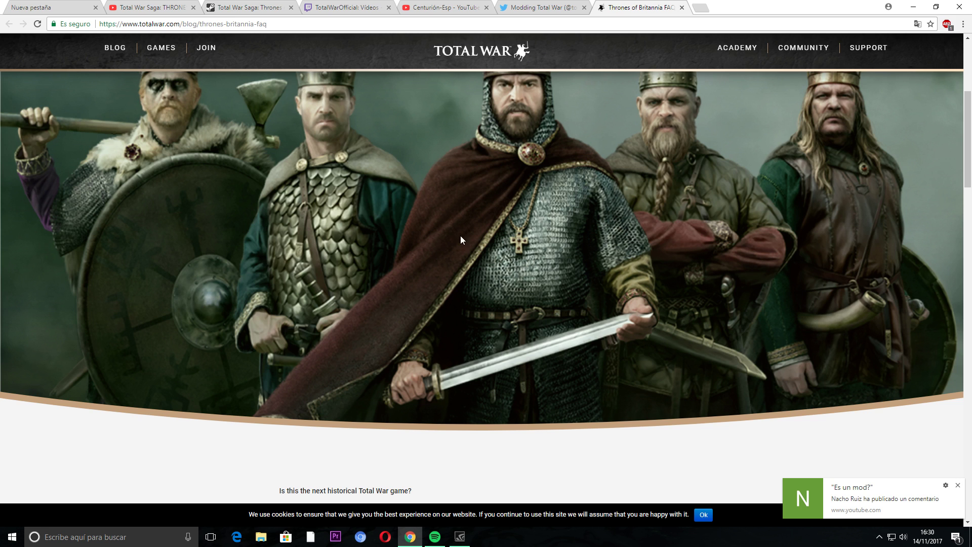
scroll(800, 326, up, 1)
scroll(801, 322, up, 1)
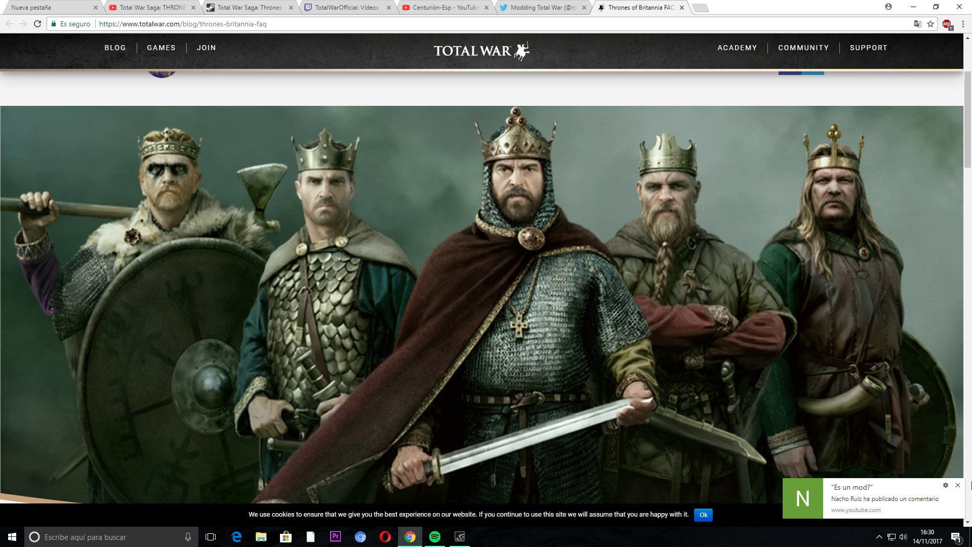
scroll(620, 398, down, 5)
scroll(619, 397, down, 4)
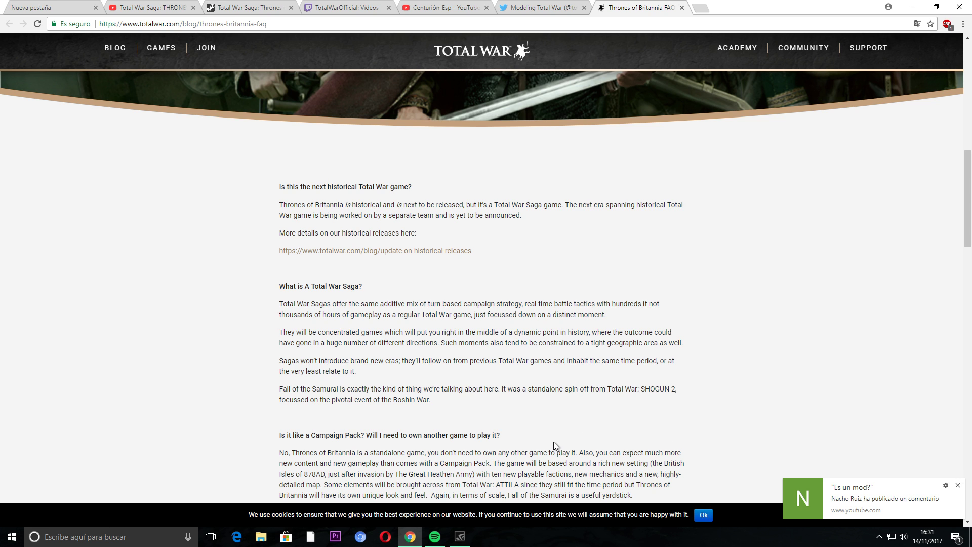
scroll(563, 428, up, 5)
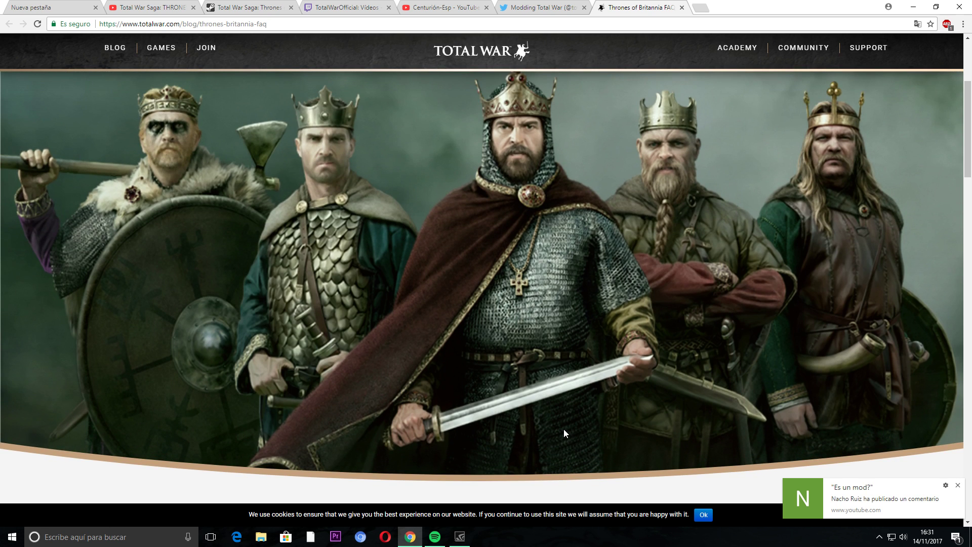